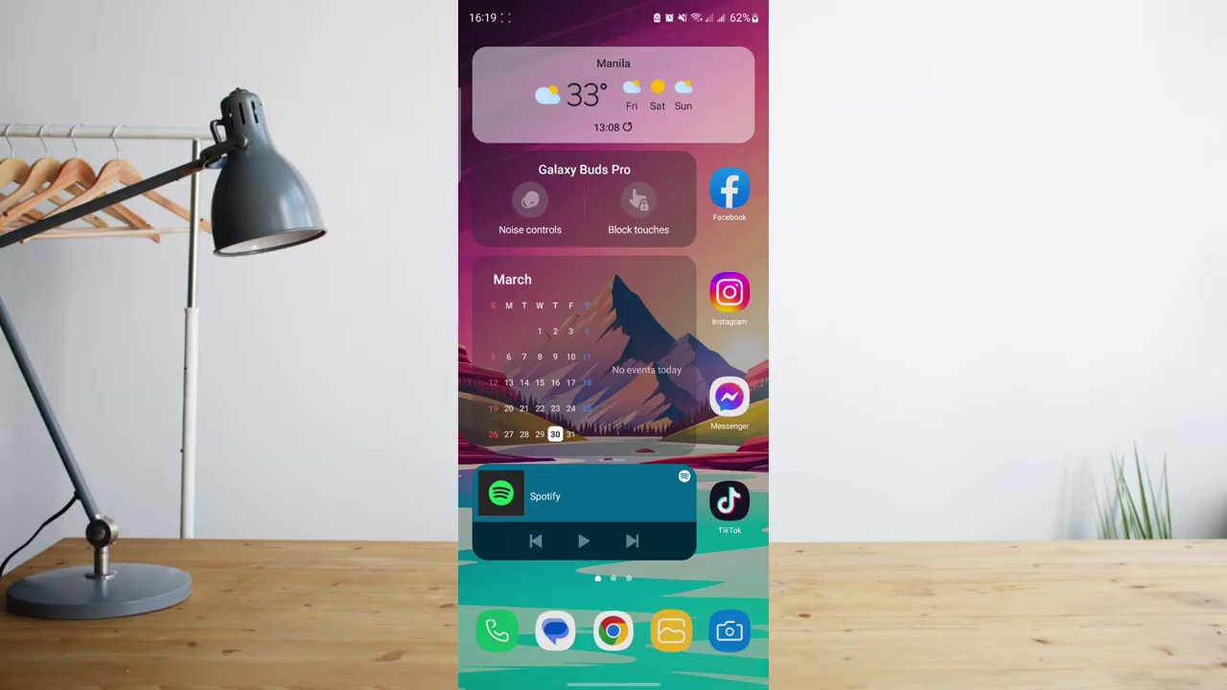
- Launch Facebook, open the YALA PH page profile from the menu, and scroll to its posts
{"action": "left_click", "coordinate": [728, 191]}
{"action": "left_click", "coordinate": [484, 43]}
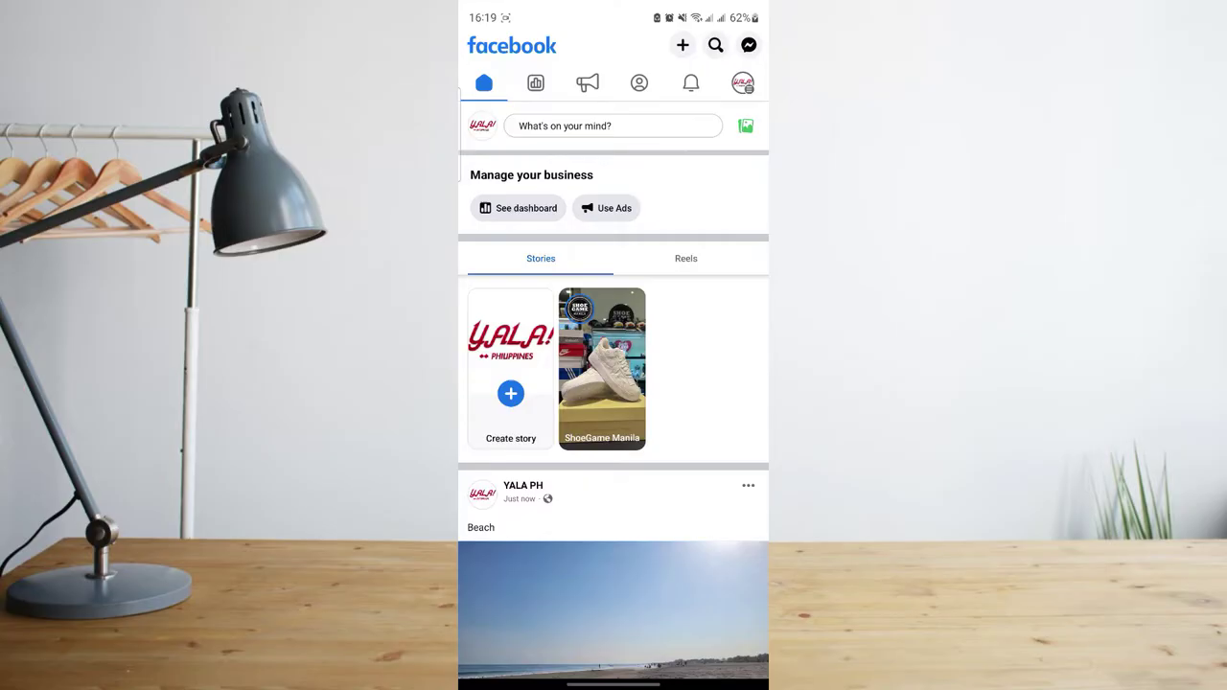
{"action": "left_click", "coordinate": [743, 82]}
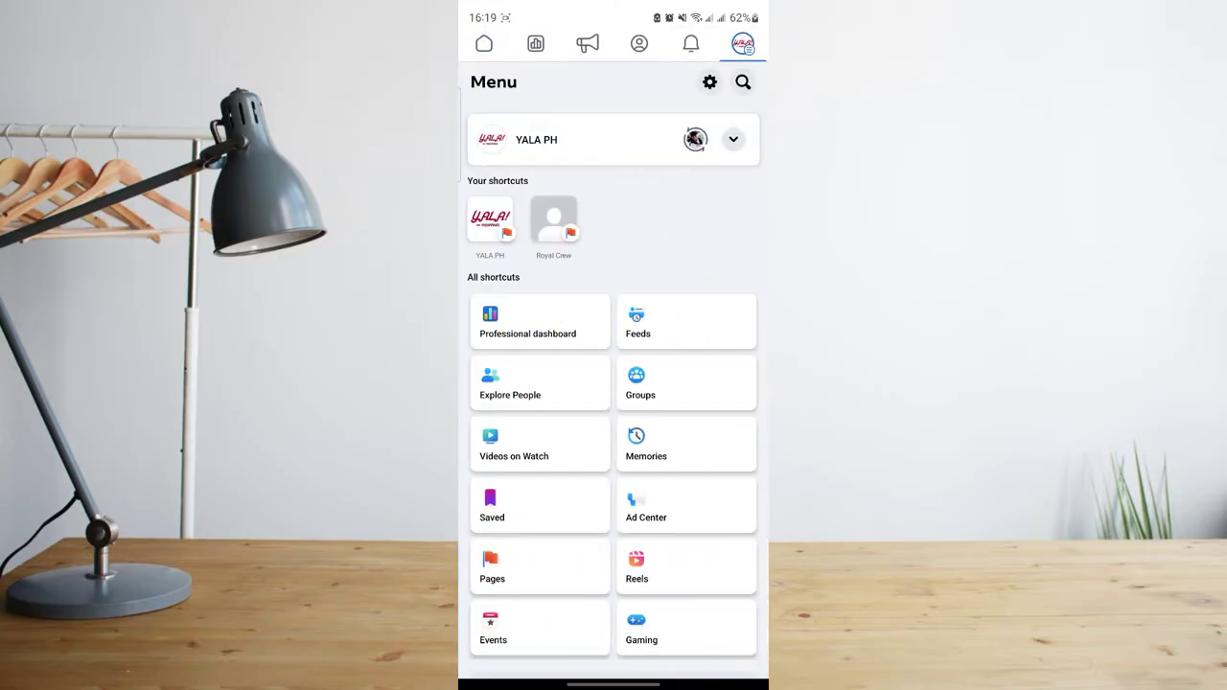
{"action": "left_click", "coordinate": [640, 43]}
{"action": "scroll", "coordinate": [632, 552], "scroll_direction": "down", "scroll_amount": 10}
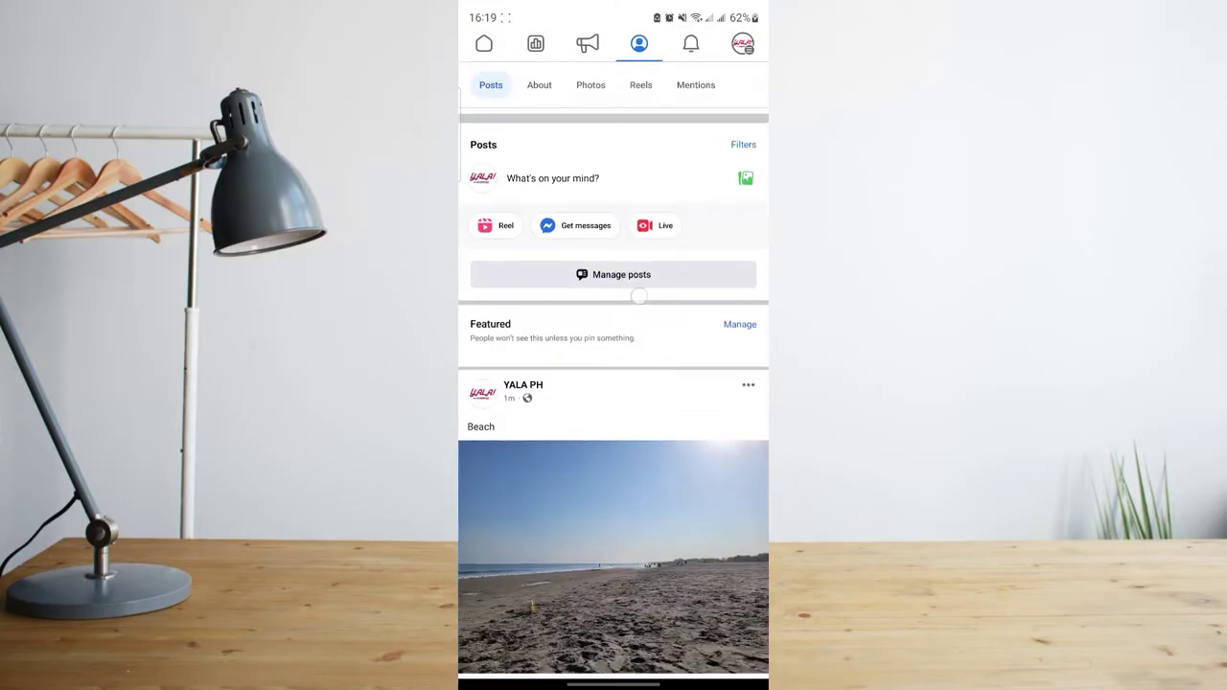
{"action": "scroll", "coordinate": [651, 327], "scroll_direction": "up", "scroll_amount": 3}
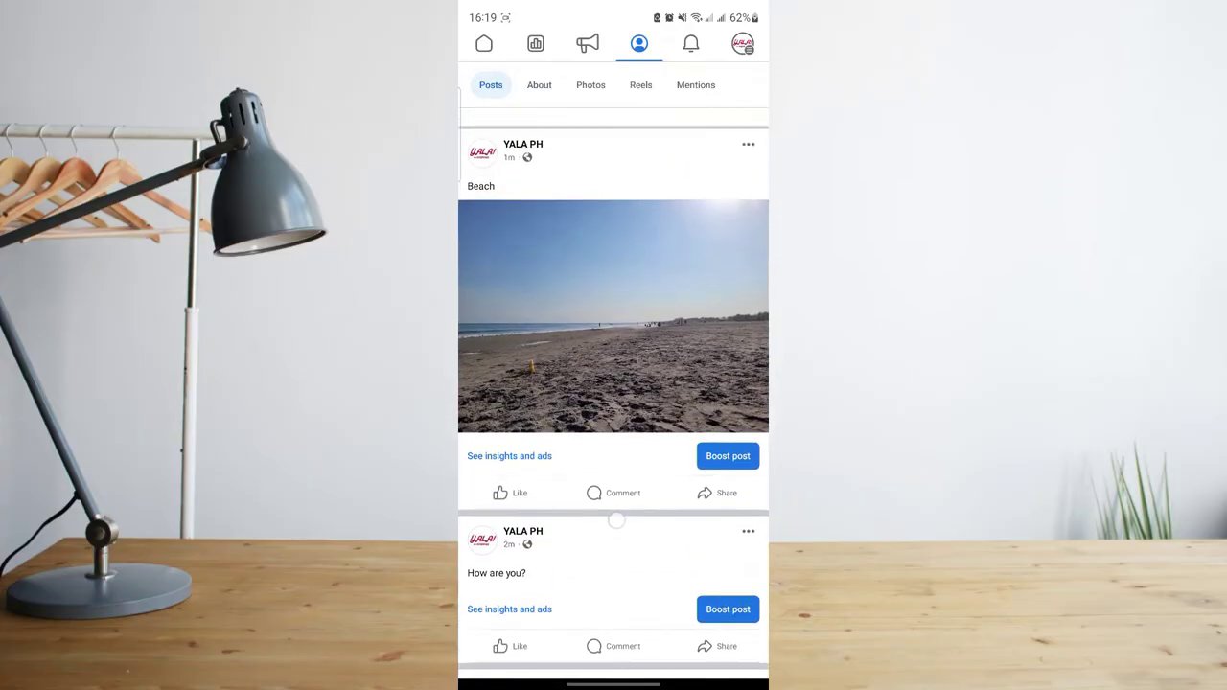
{"action": "scroll", "coordinate": [676, 316], "scroll_direction": "down", "scroll_amount": 3}
- Move the "How are you?" post to trash and confirm with MOVE
{"action": "left_click", "coordinate": [748, 325]}
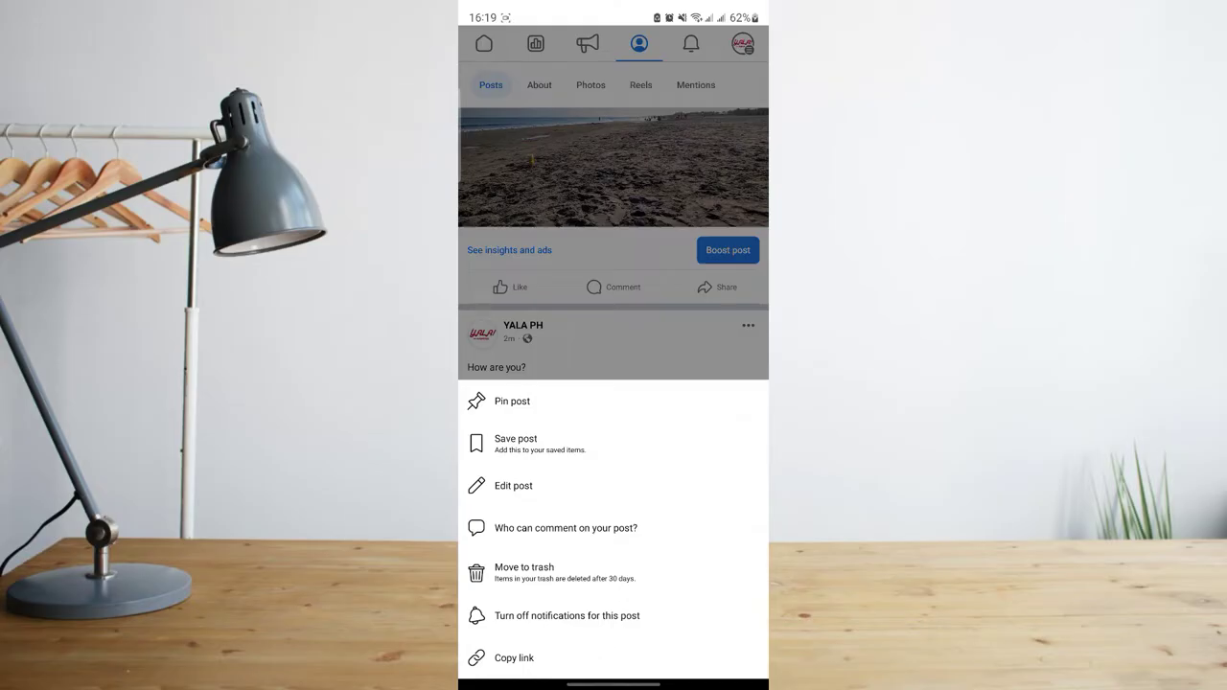
{"action": "left_click", "coordinate": [557, 572]}
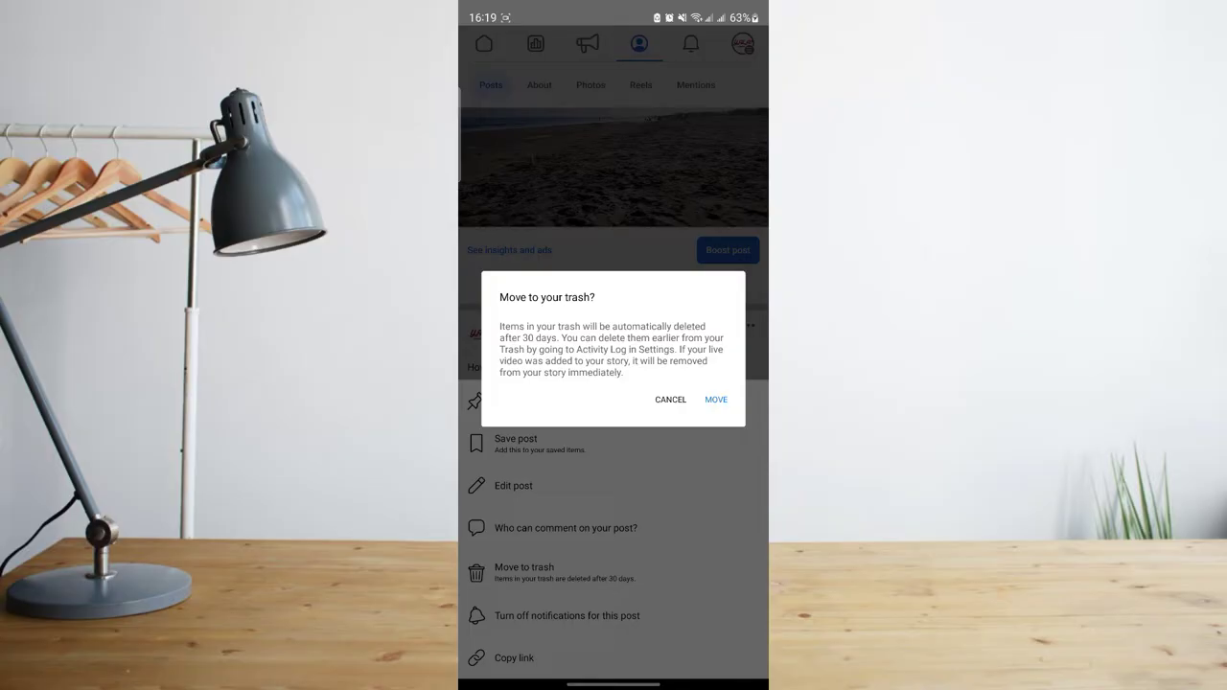
{"action": "left_click", "coordinate": [716, 399]}
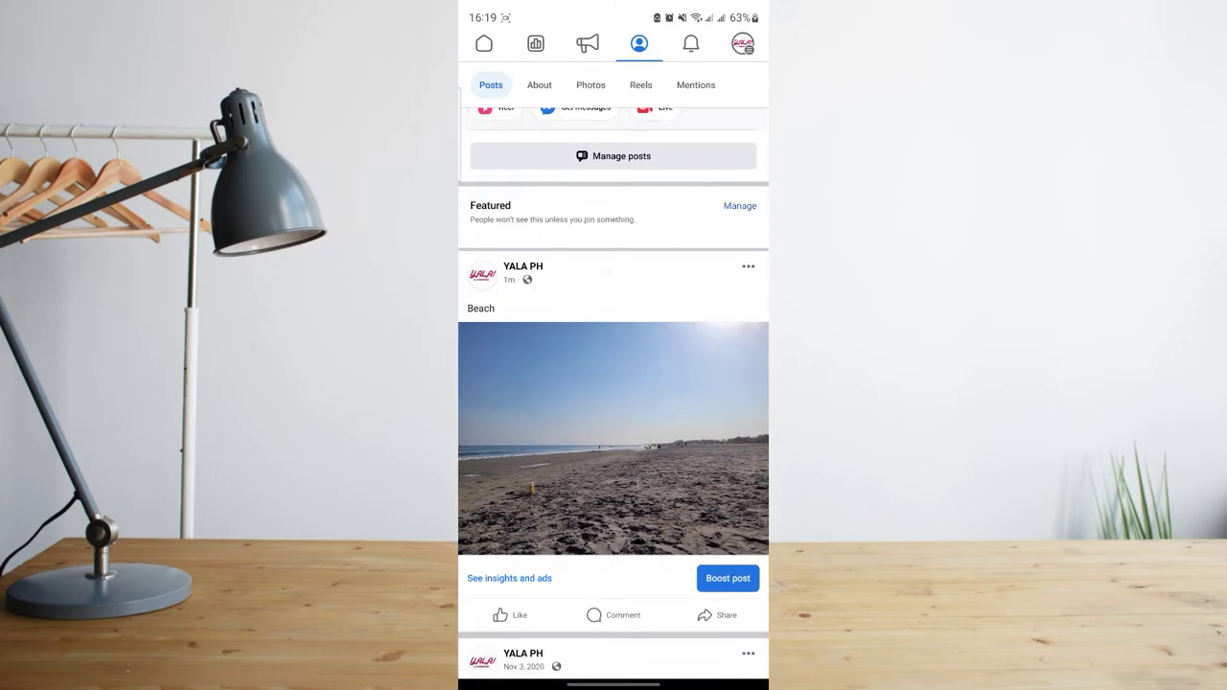
- Move the Beach post to trash and confirm with MOVE
{"action": "left_click", "coordinate": [748, 267]}
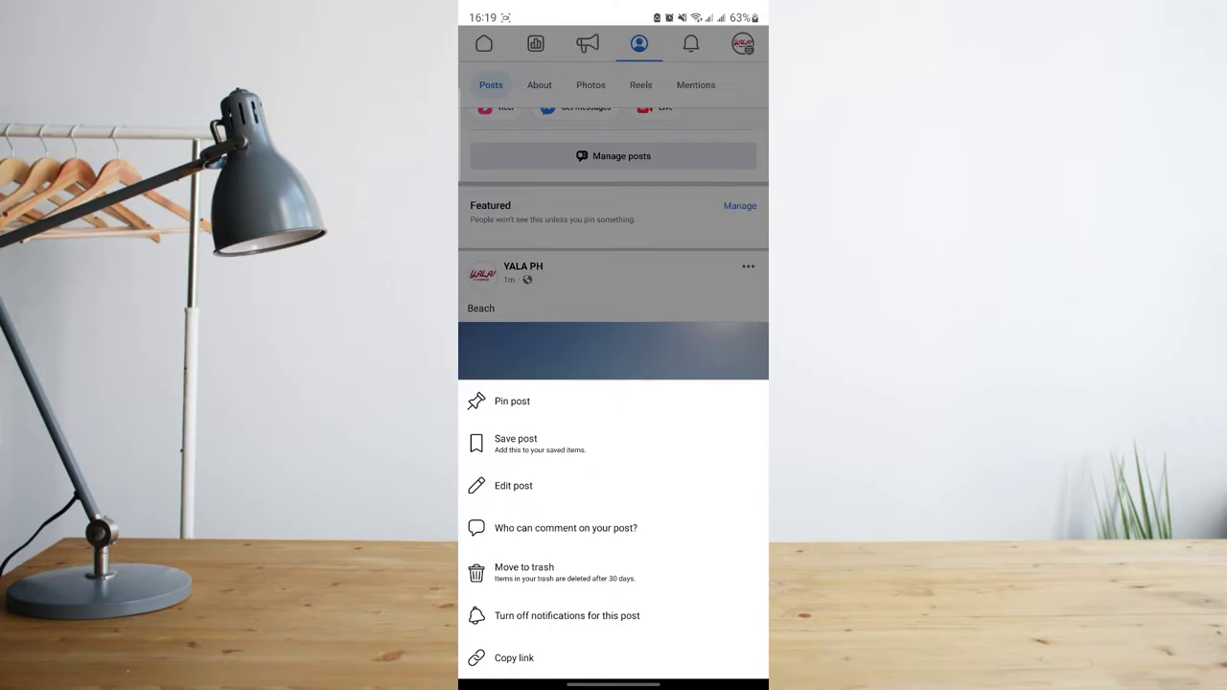
{"action": "left_click", "coordinate": [525, 573]}
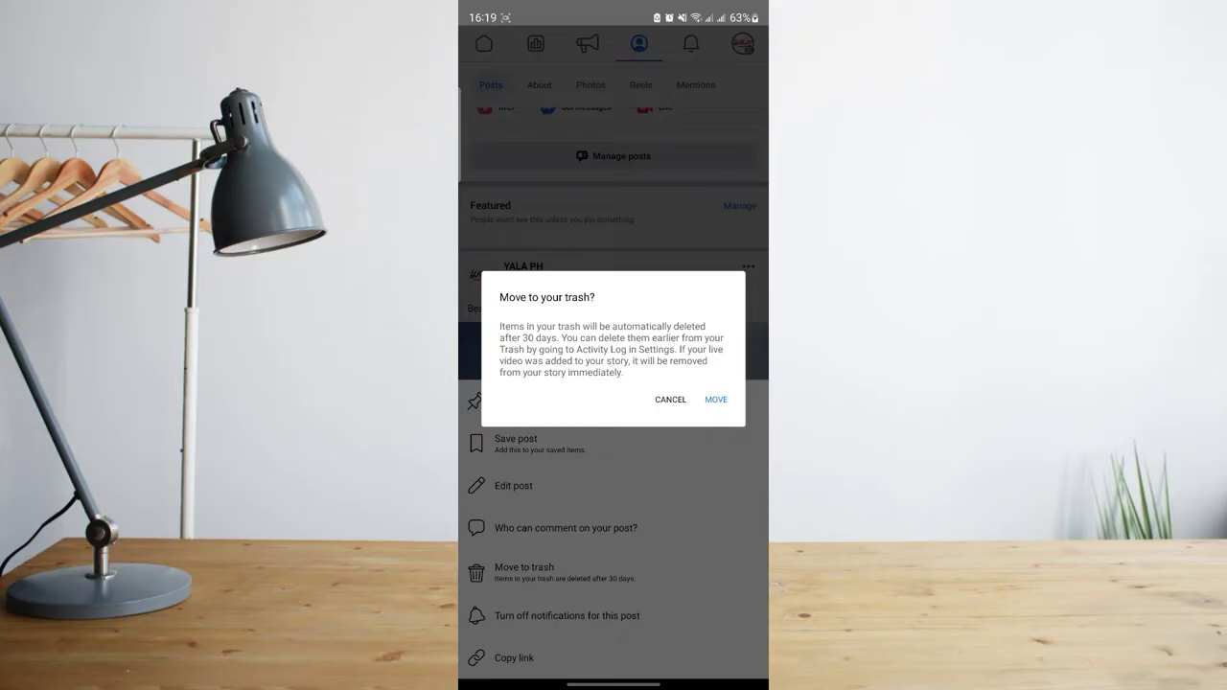
{"action": "left_click", "coordinate": [716, 399]}
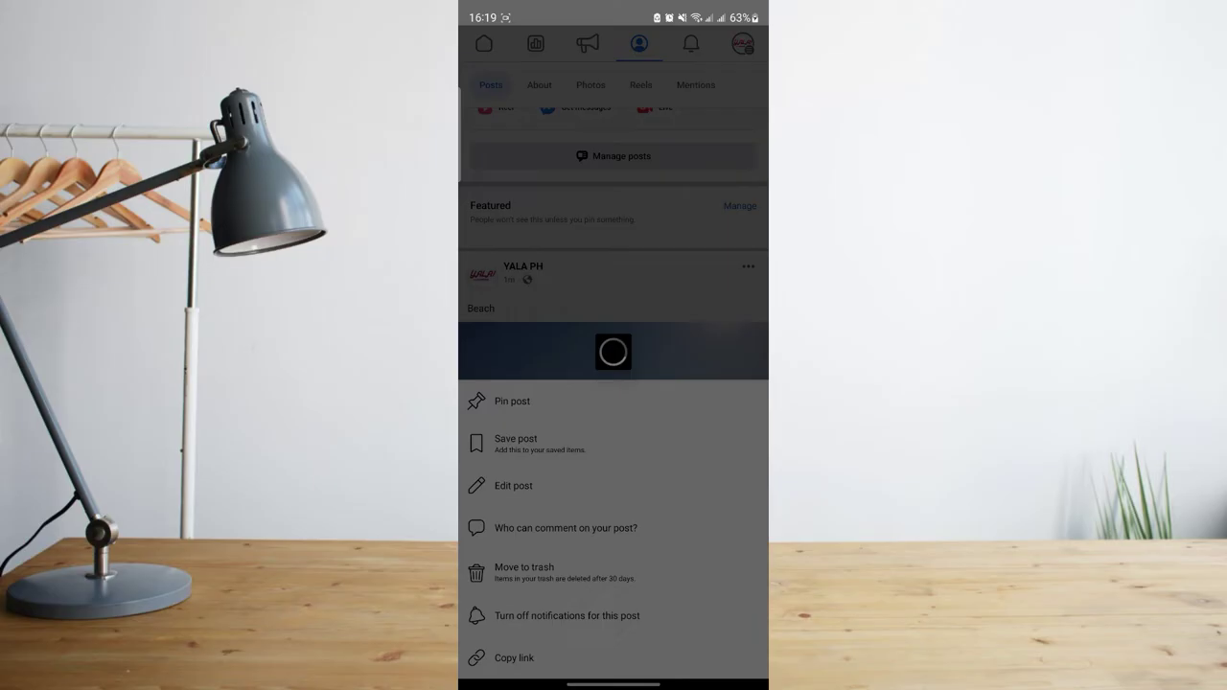
{"action": "scroll", "coordinate": [613, 384], "scroll_direction": "up", "scroll_amount": 5}
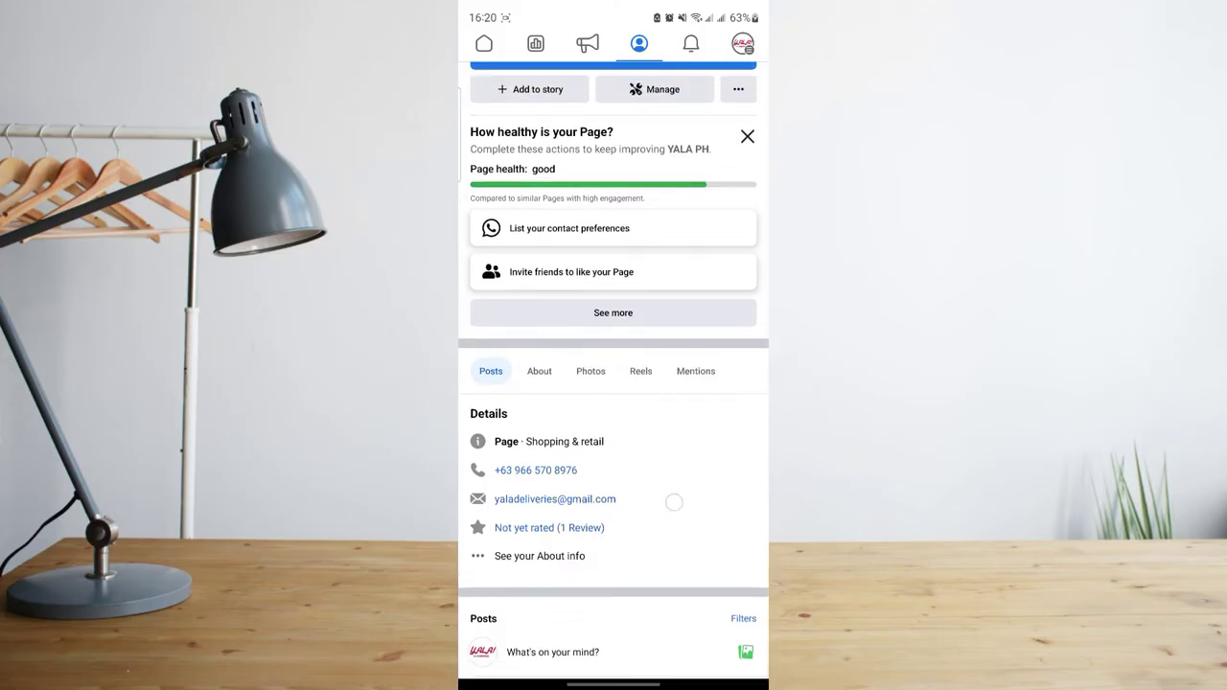
{"action": "scroll", "coordinate": [671, 502], "scroll_direction": "up", "scroll_amount": 5}
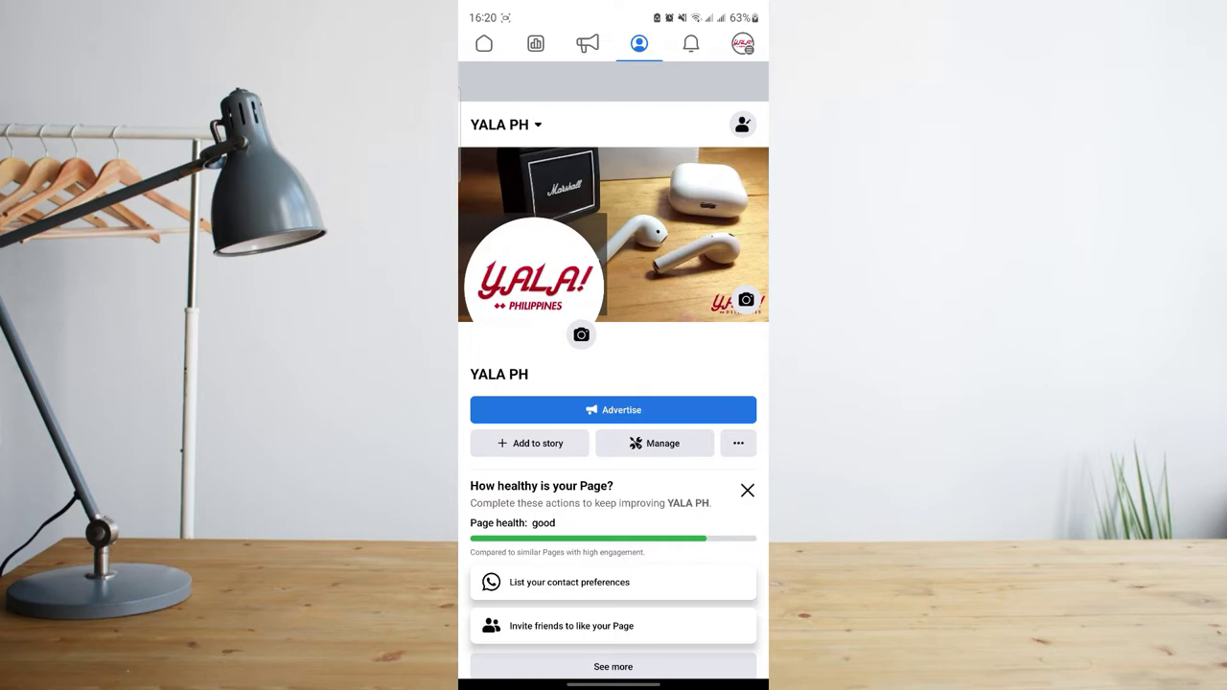
{"action": "scroll", "coordinate": [687, 431], "scroll_direction": "down", "scroll_amount": 3}
{"action": "left_click_drag", "start_coordinate": [684, 416], "coordinate": [669, 557]}
{"action": "scroll", "coordinate": [614, 431], "scroll_direction": "down", "scroll_amount": 3}
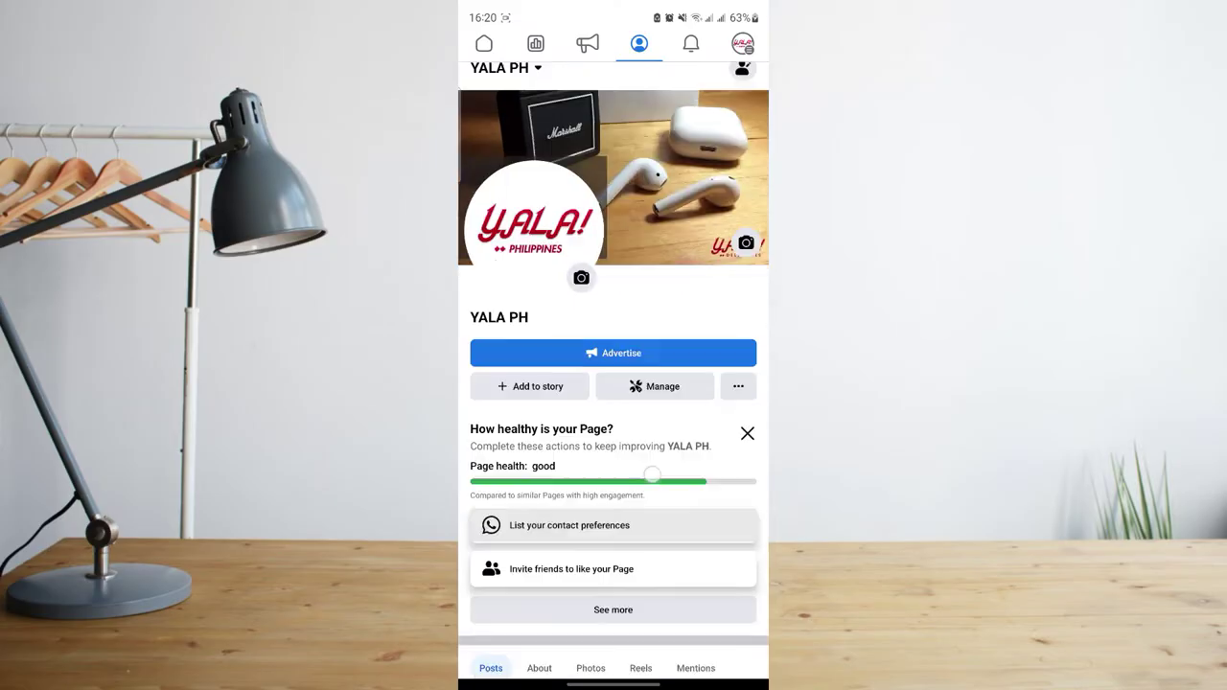
{"action": "scroll", "coordinate": [661, 438], "scroll_direction": "up", "scroll_amount": 5}
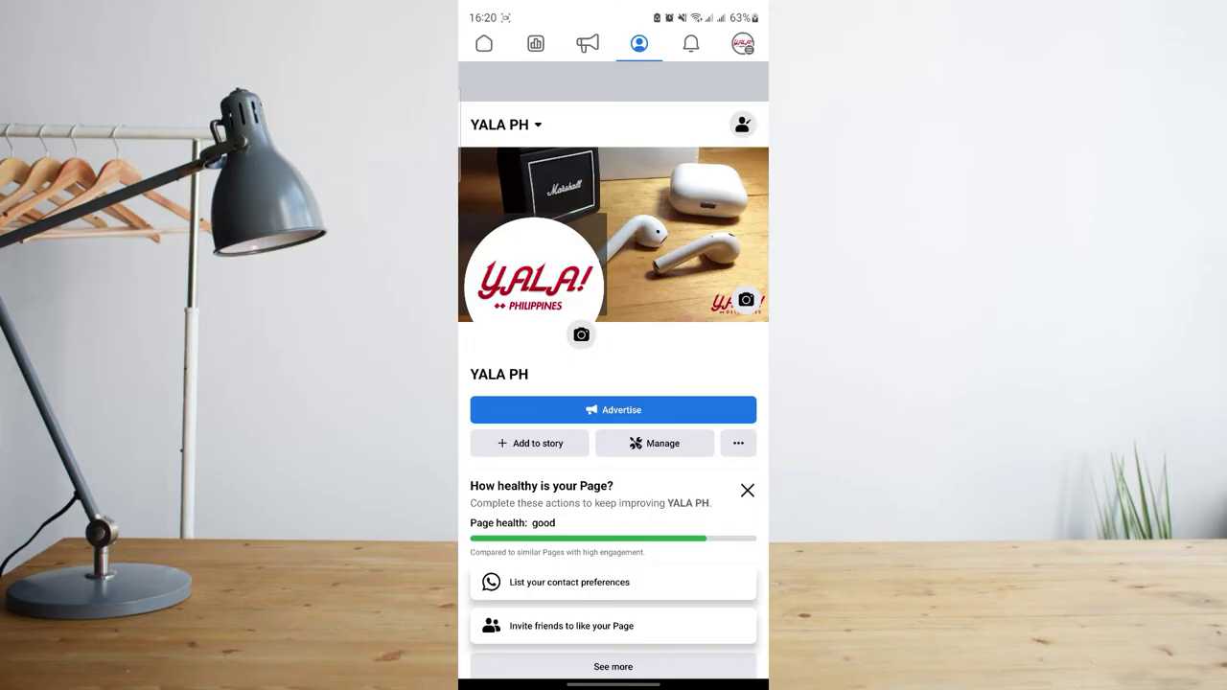
- Open the YALA PH Page Settings and go to its Archive
{"action": "left_click", "coordinate": [738, 443]}
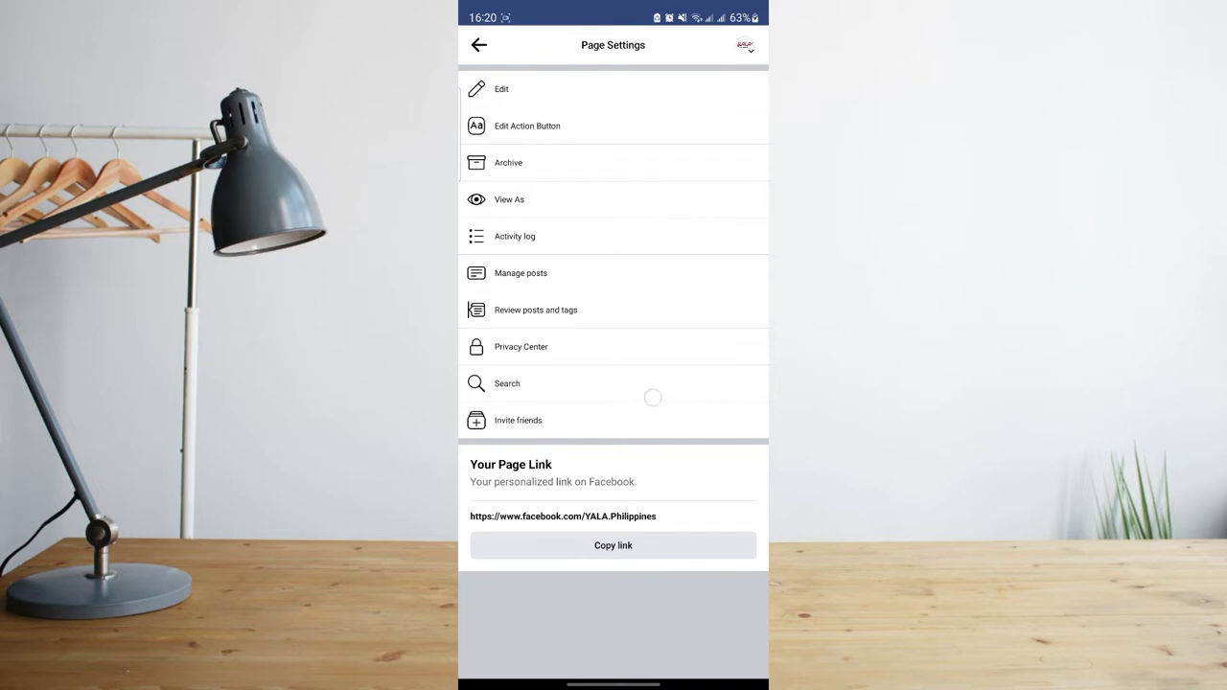
{"action": "left_click", "coordinate": [649, 412]}
{"action": "left_click", "coordinate": [591, 169]}
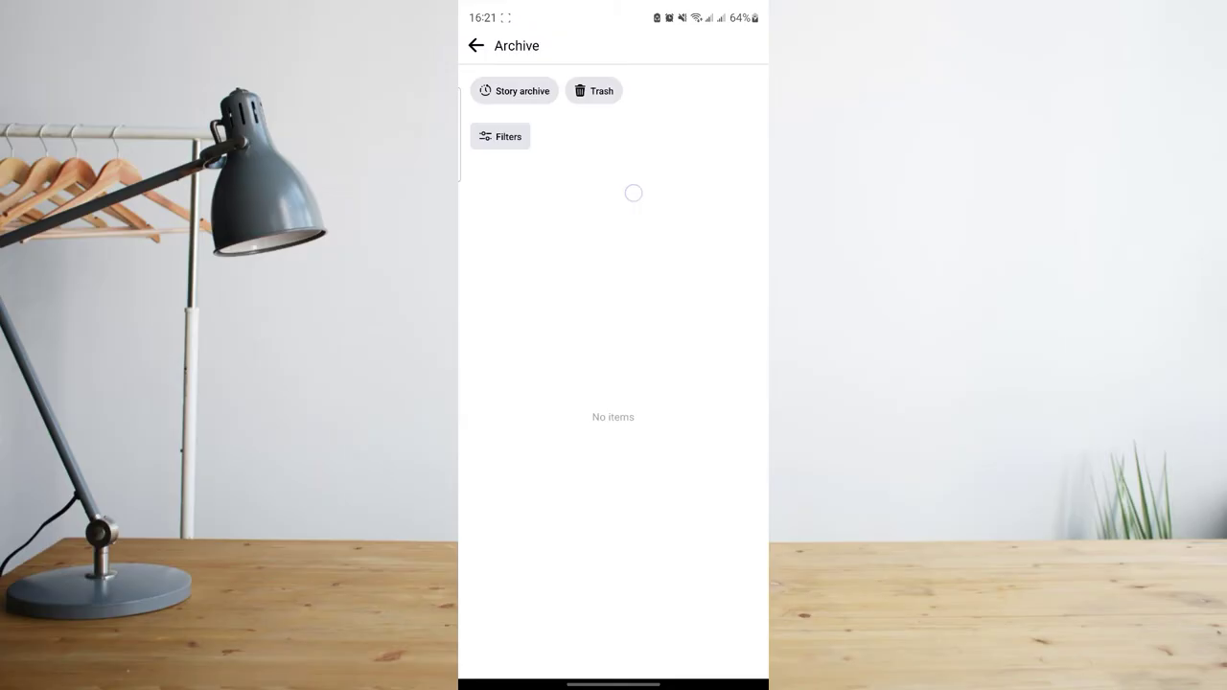
- View the trashed posts in Trash and bring up the Beach post's options
{"action": "left_click", "coordinate": [594, 91]}
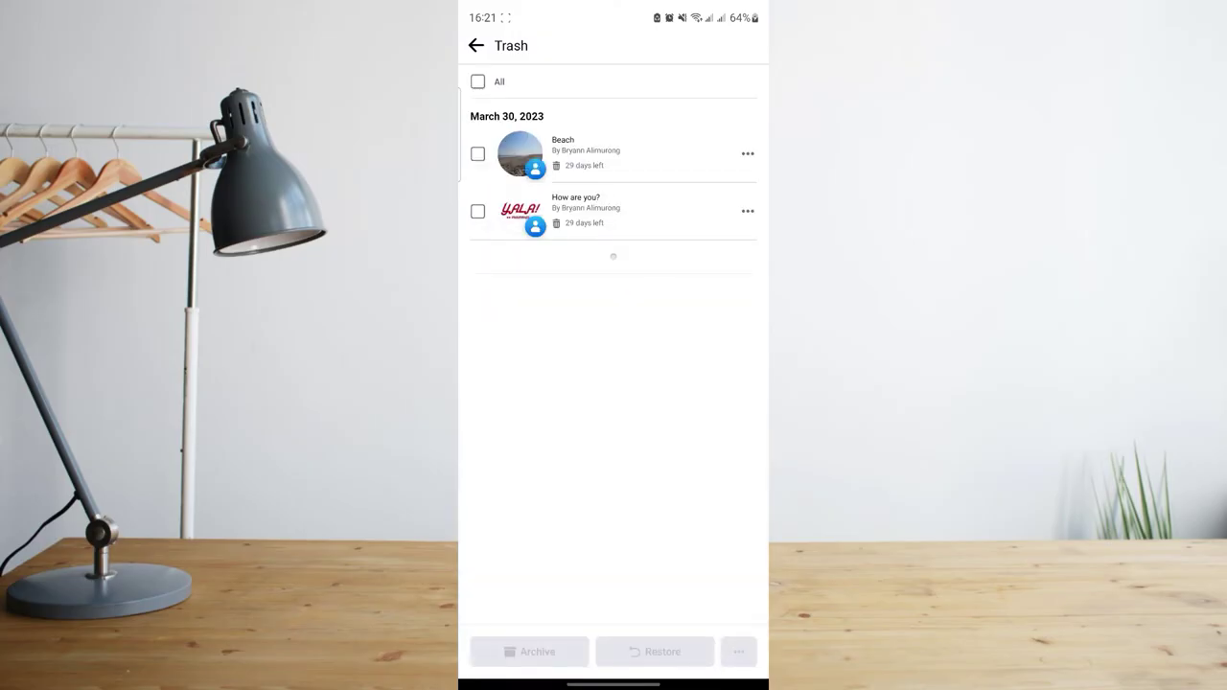
{"action": "left_click_drag", "start_coordinate": [765, 197], "coordinate": [703, 198]}
{"action": "left_click", "coordinate": [597, 91]}
{"action": "left_click", "coordinate": [748, 153]}
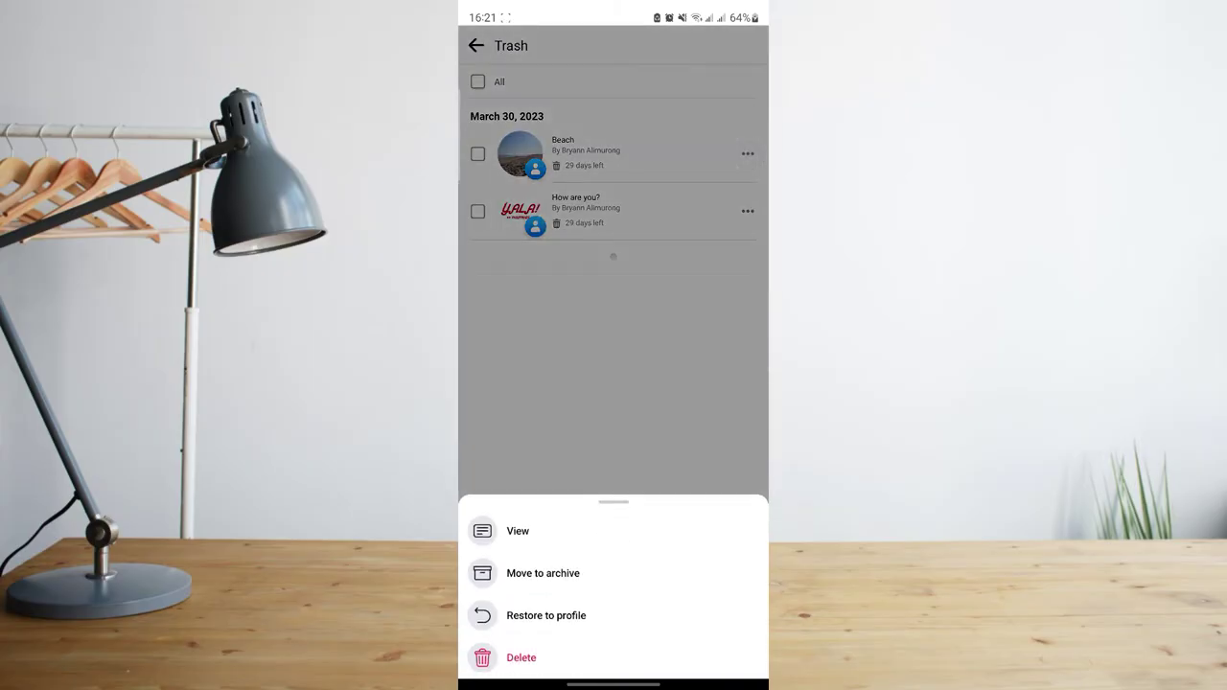
- Restore the Beach post to the profile, confirm RESTORE, and swipe back out of Trash
{"action": "left_click", "coordinate": [547, 616]}
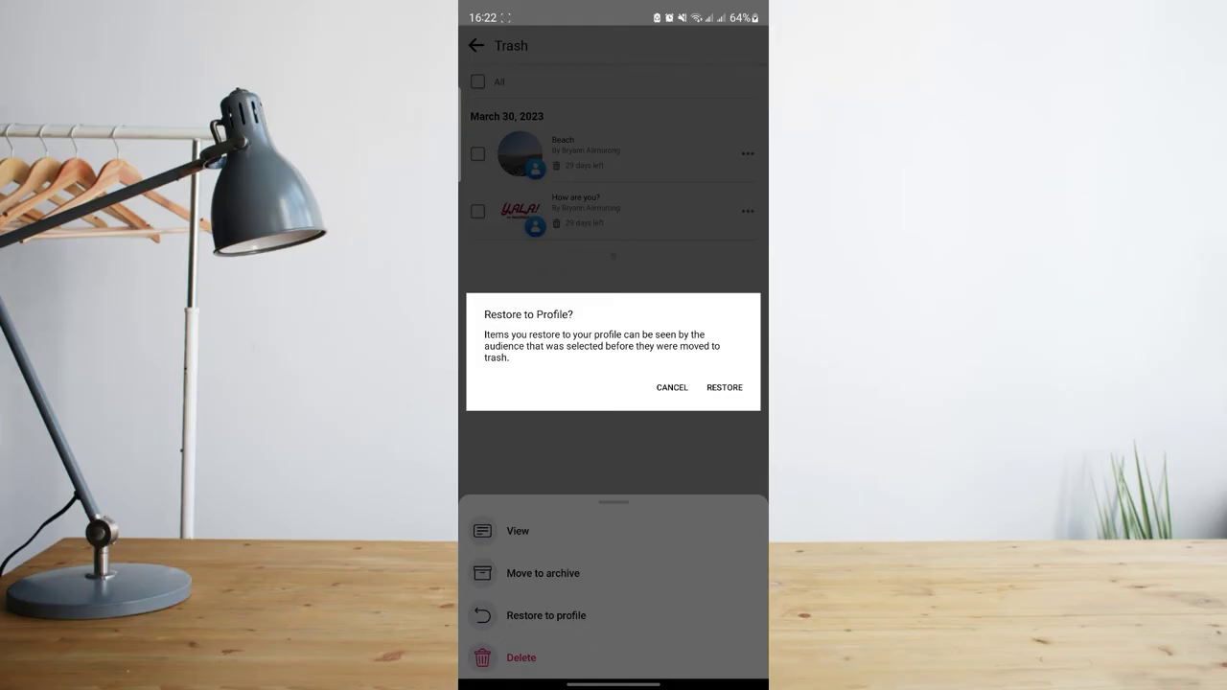
{"action": "left_click", "coordinate": [725, 387]}
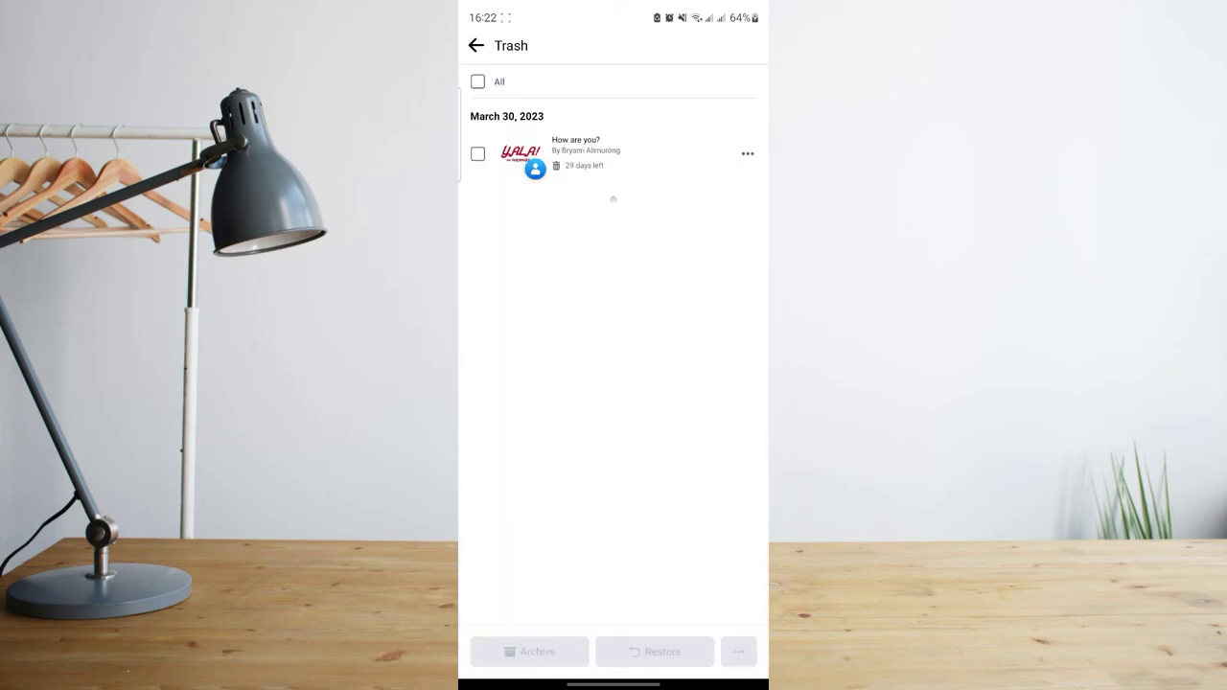
{"action": "mouse_move", "coordinate": [765, 403]}
{"action": "left_mouse_down"}
{"action": "mouse_move", "coordinate": [700, 405]}
{"action": "mouse_move", "coordinate": [687, 431]}
{"action": "left_mouse_up"}
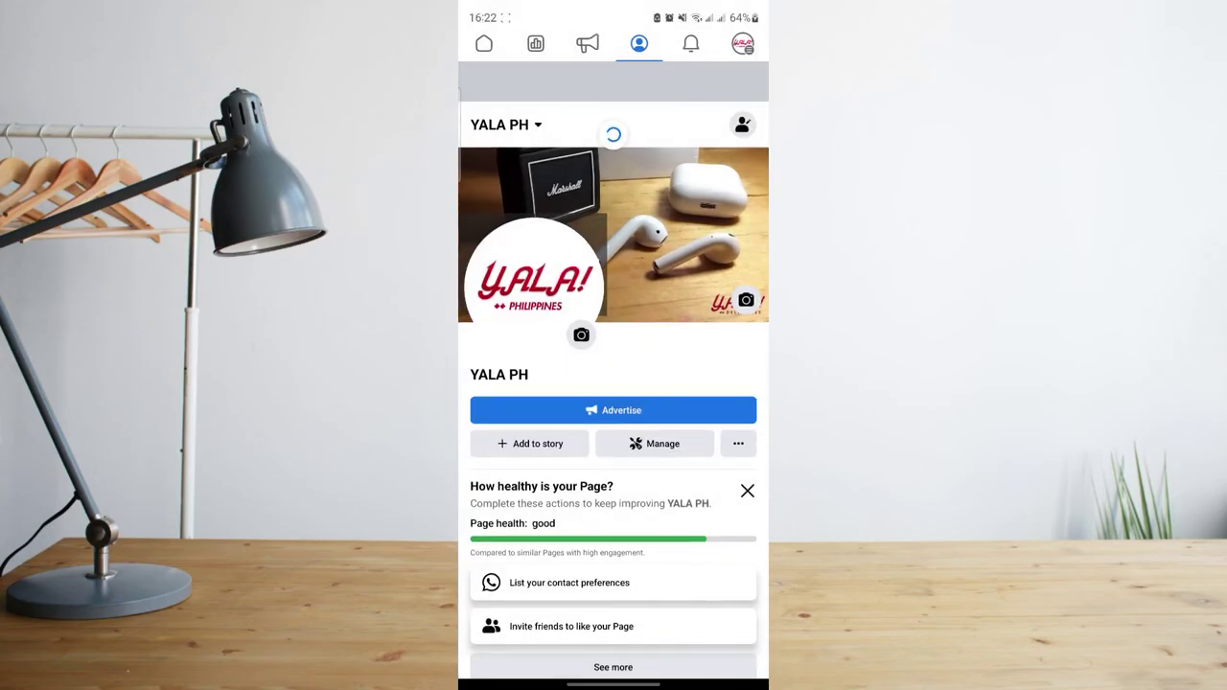
- Scroll through the YALA PH page's Posts section to check the Beach post is back
{"action": "scroll", "coordinate": [614, 384], "scroll_direction": "down", "scroll_amount": 3}
{"action": "scroll", "coordinate": [671, 326], "scroll_direction": "down", "scroll_amount": 3}
{"action": "scroll", "coordinate": [662, 316], "scroll_direction": "down", "scroll_amount": 3}
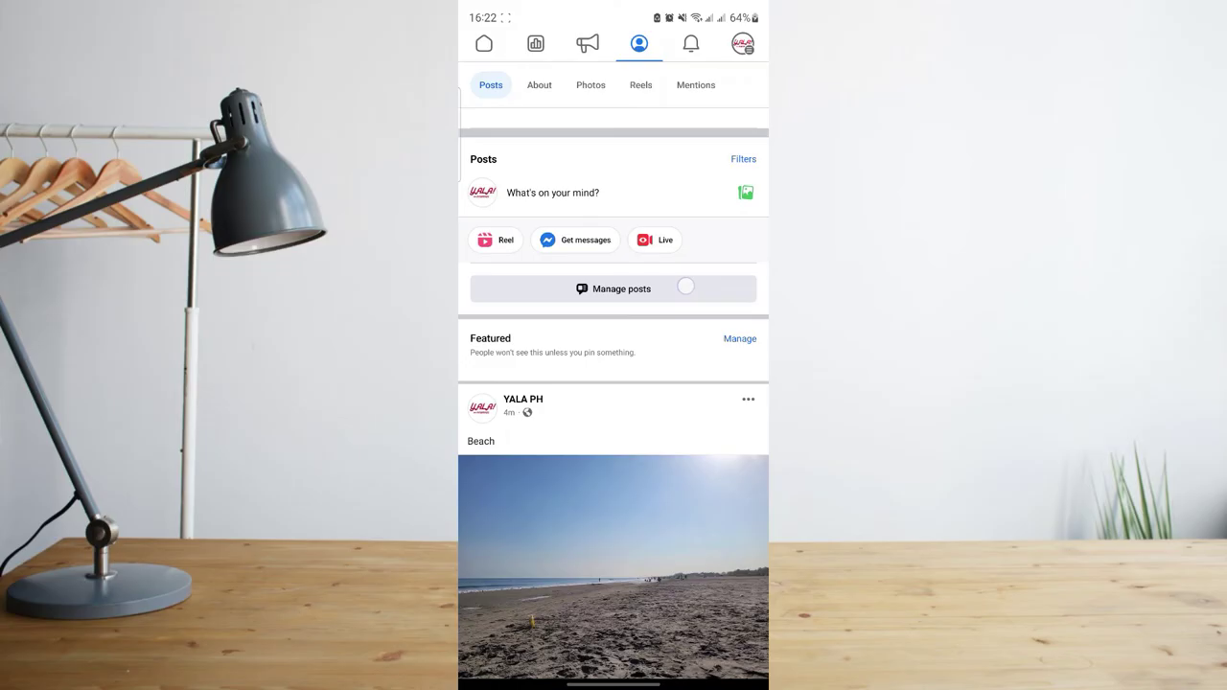
{"action": "scroll", "coordinate": [643, 431], "scroll_direction": "down", "scroll_amount": 2}
{"action": "scroll", "coordinate": [613, 383], "scroll_direction": "up", "scroll_amount": 2}
{"action": "scroll", "coordinate": [613, 383], "scroll_direction": "up", "scroll_amount": 5}
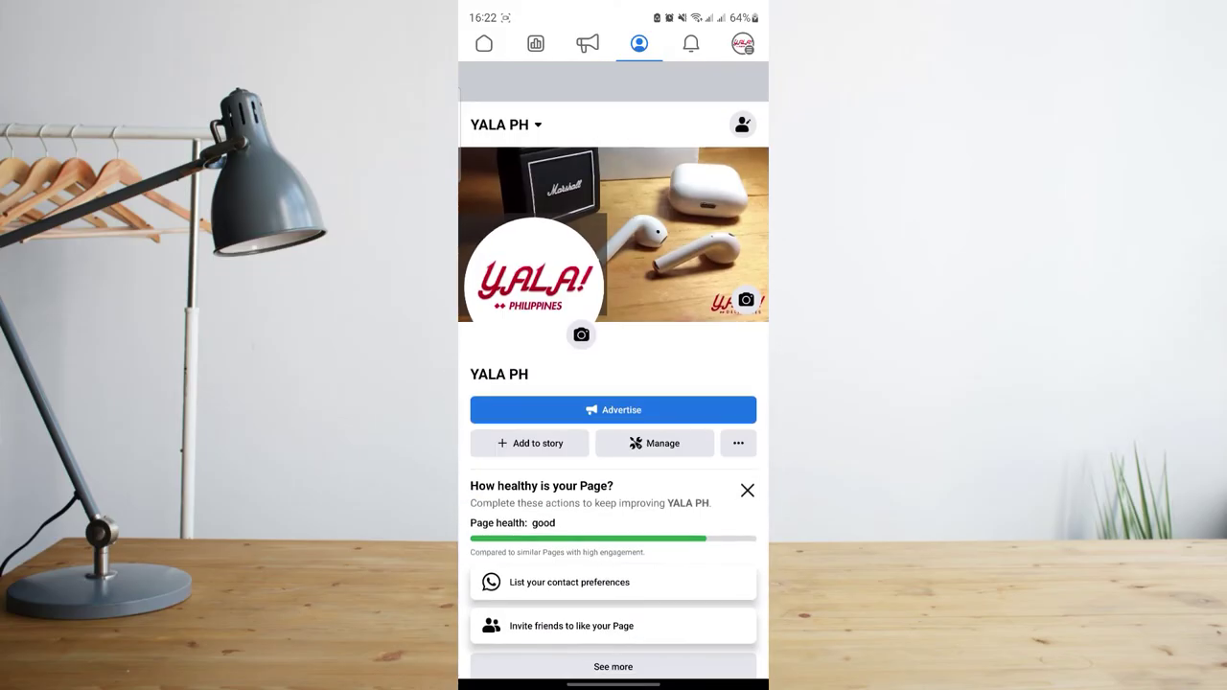
{"action": "scroll", "coordinate": [614, 383], "scroll_direction": "down", "scroll_amount": 5}
{"action": "scroll", "coordinate": [614, 384], "scroll_direction": "down", "scroll_amount": 2}
{"action": "scroll", "coordinate": [614, 383], "scroll_direction": "down", "scroll_amount": 2}
{"action": "scroll", "coordinate": [614, 383], "scroll_direction": "down", "scroll_amount": 2}
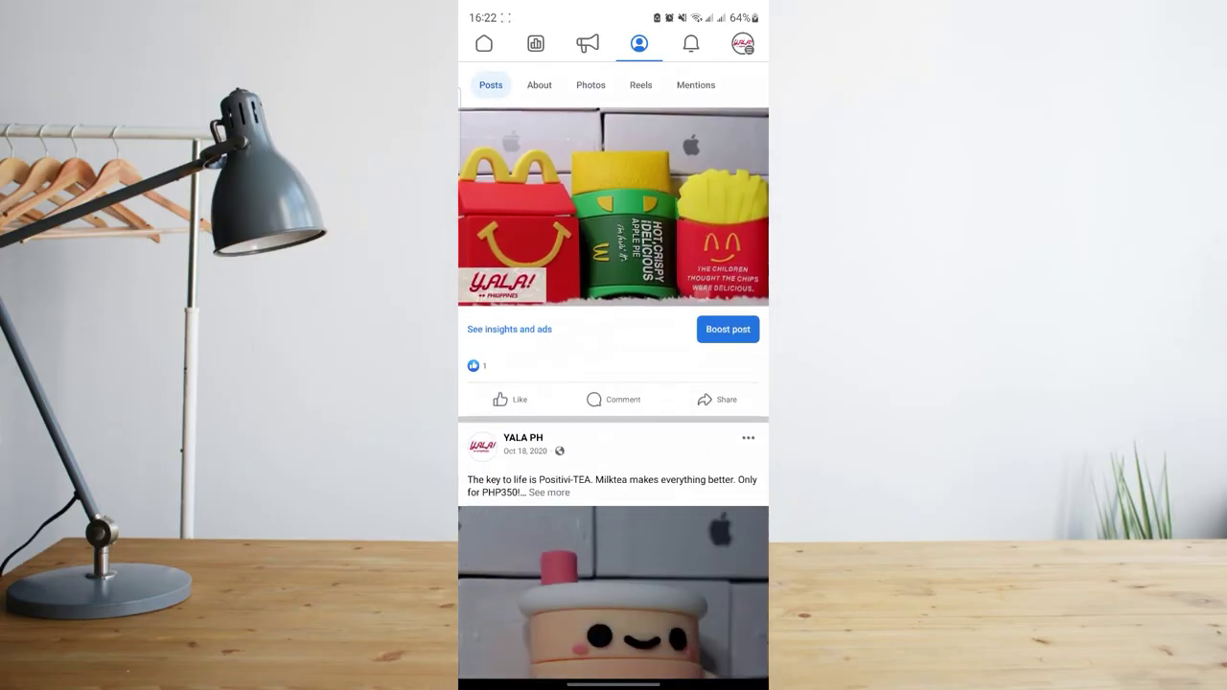
{"action": "scroll", "coordinate": [660, 565], "scroll_direction": "up", "scroll_amount": 1}
{"action": "scroll", "coordinate": [660, 566], "scroll_direction": "up", "scroll_amount": 15}
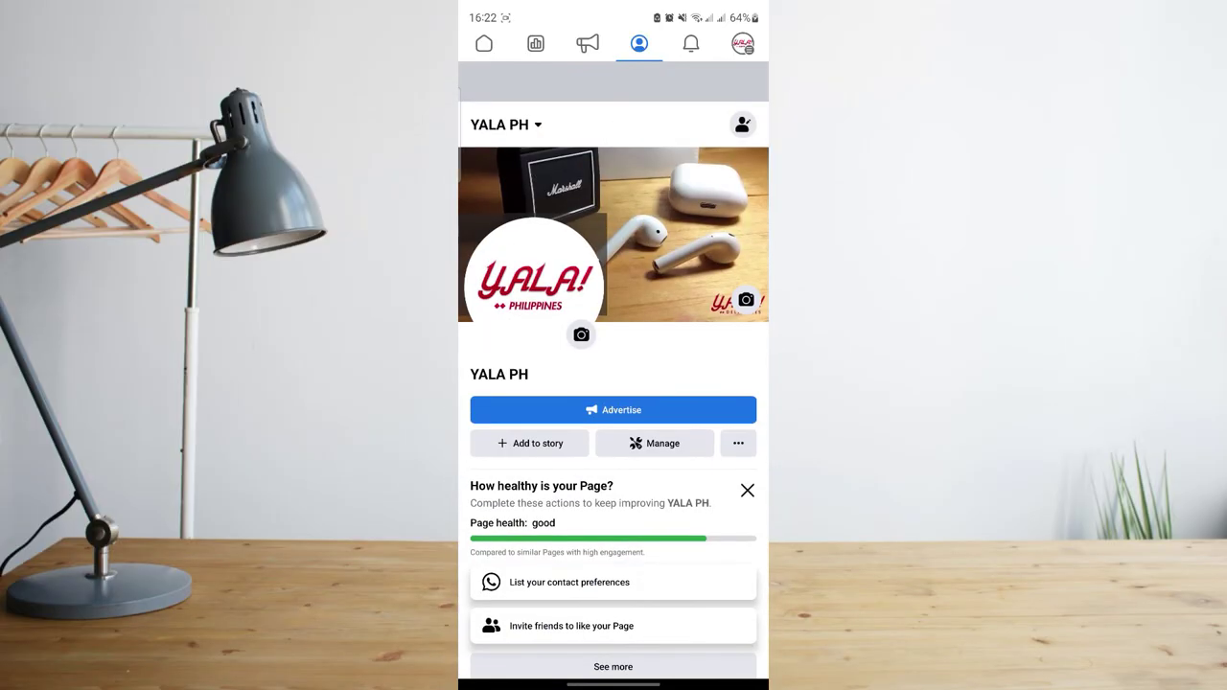
{"action": "scroll", "coordinate": [661, 595], "scroll_direction": "down", "scroll_amount": 10}
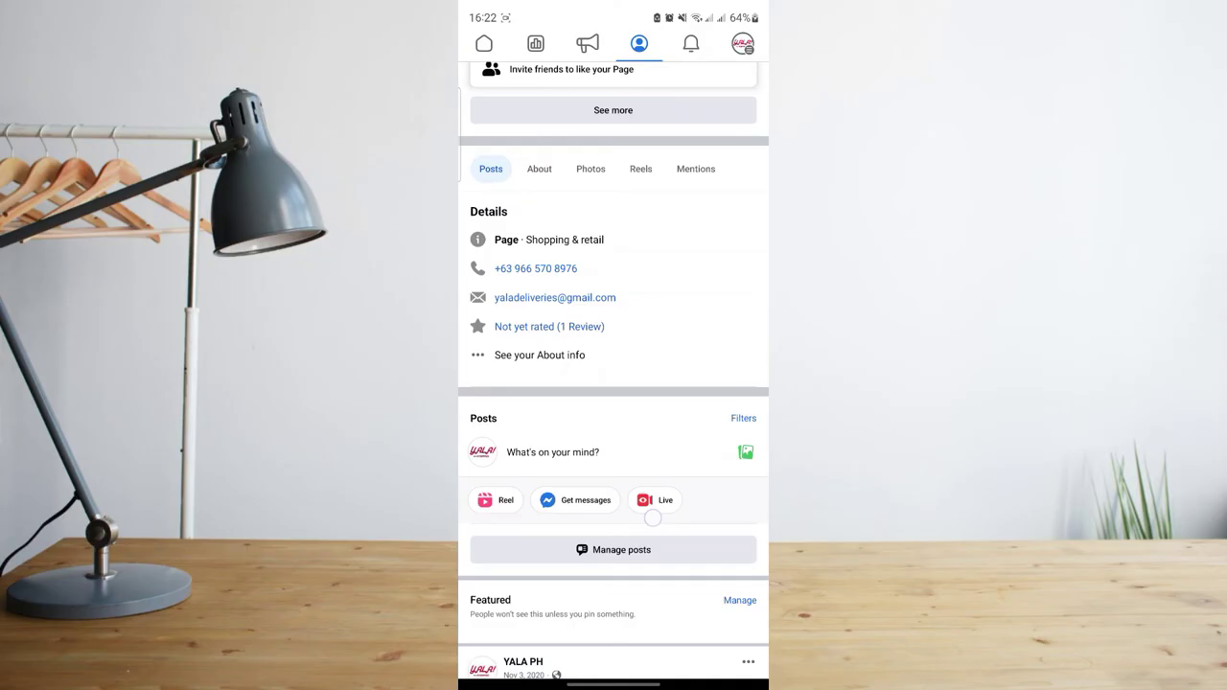
- Relaunch Facebook from the home screen, return to the YALA PH page, and scroll to the restored Beach post
{"action": "left_click_drag", "start_coordinate": [614, 684], "coordinate": [614, 402]}
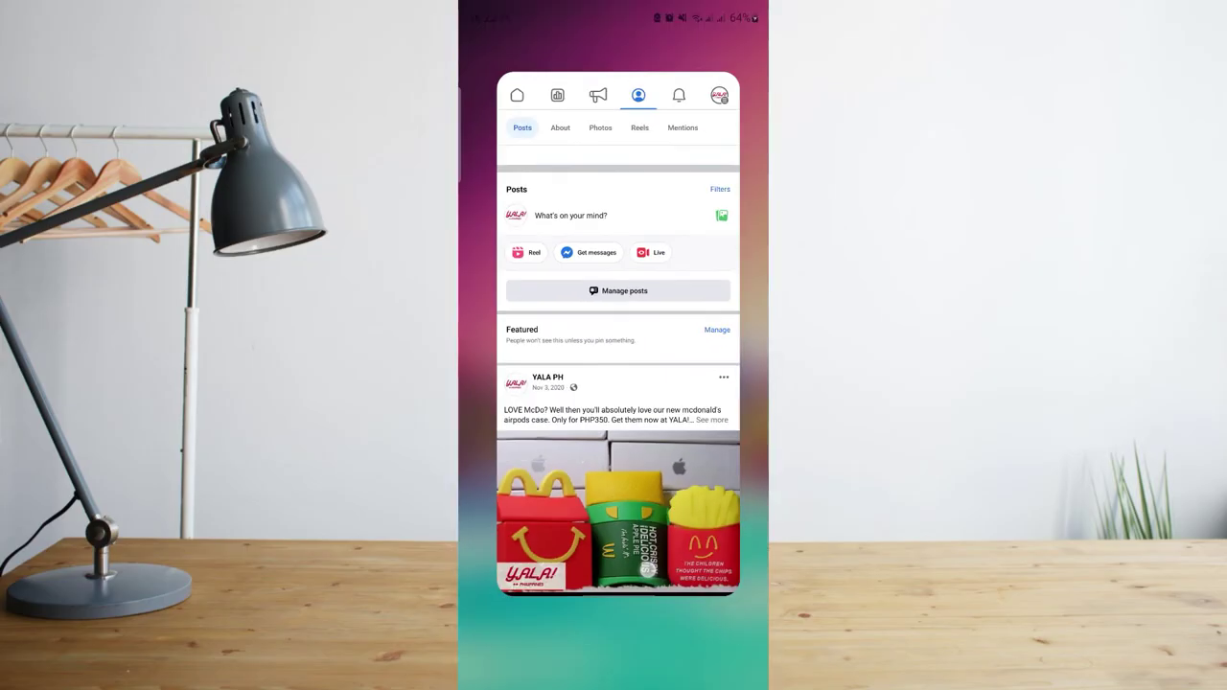
{"action": "left_click_drag", "start_coordinate": [613, 685], "coordinate": [614, 403]}
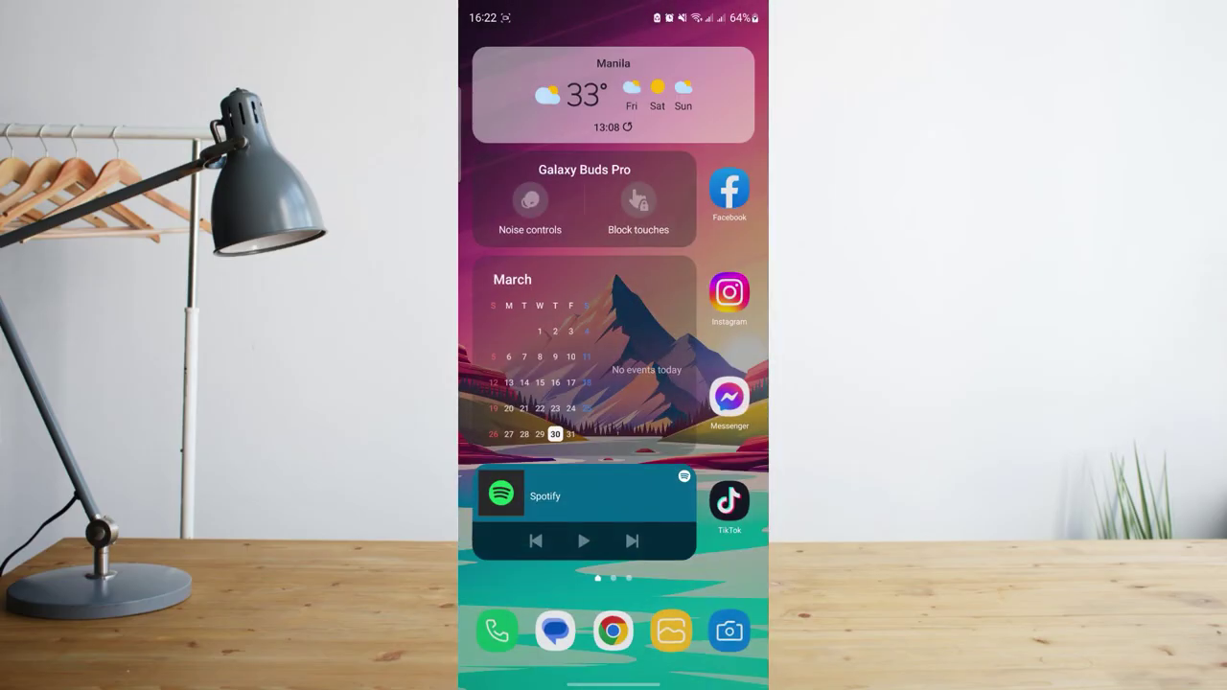
{"action": "left_click", "coordinate": [729, 201]}
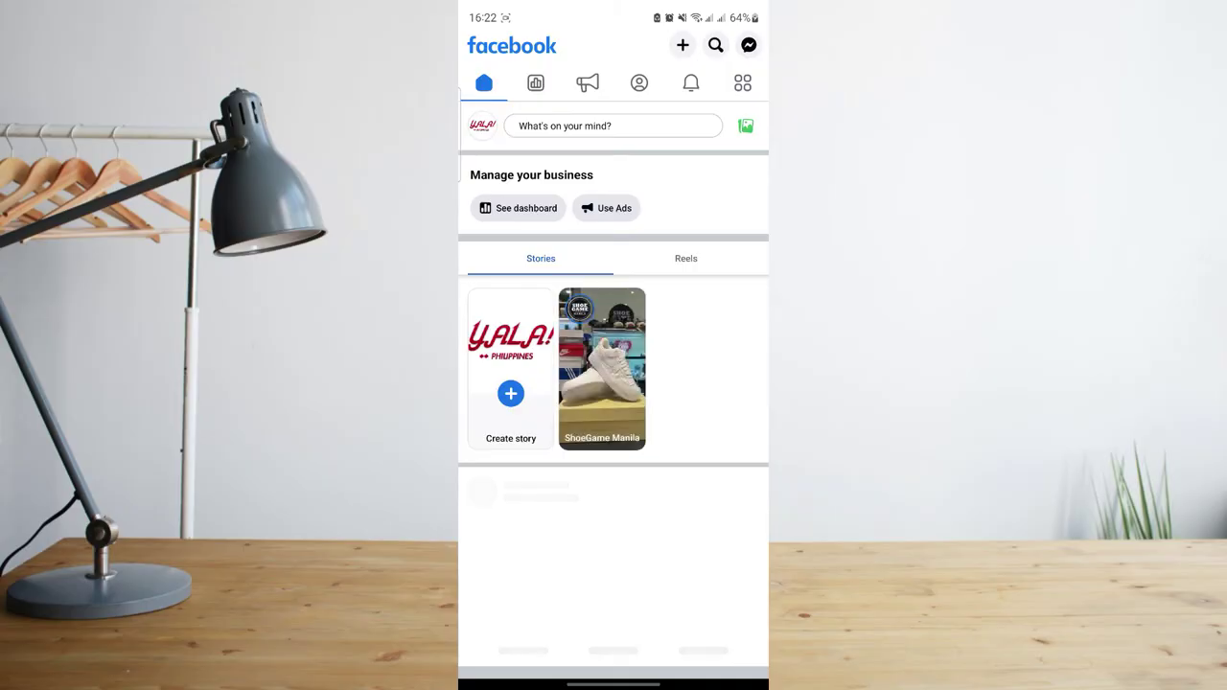
{"action": "left_click", "coordinate": [743, 83]}
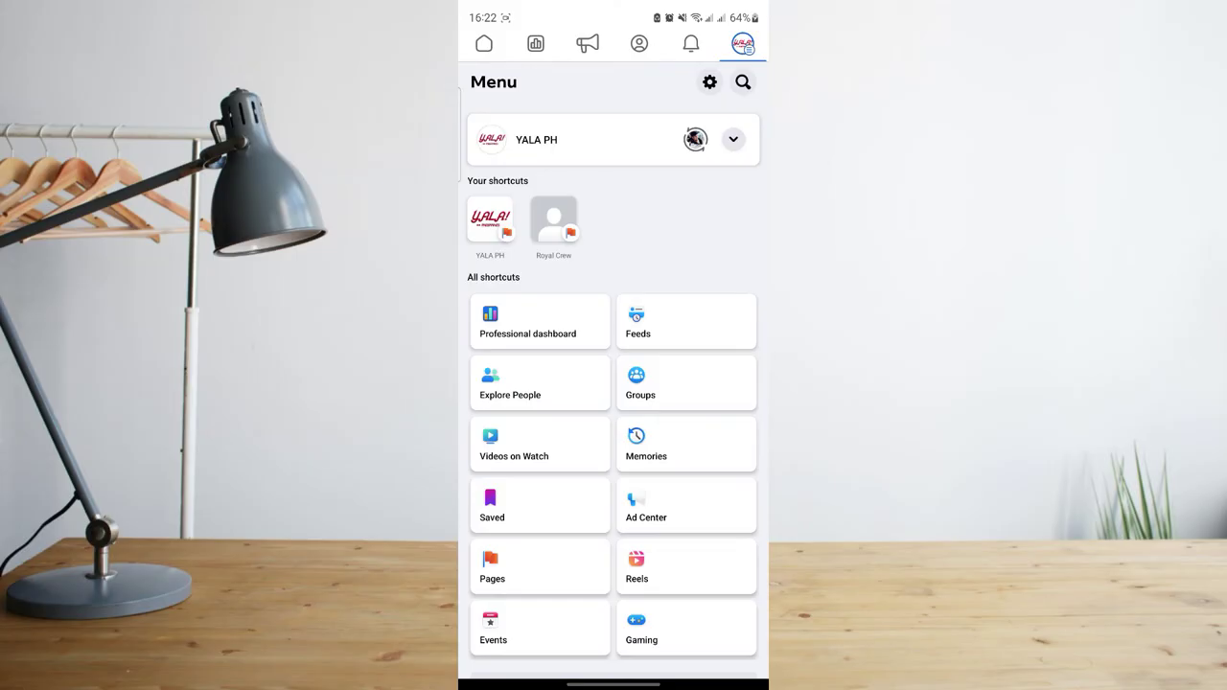
{"action": "left_click", "coordinate": [638, 41]}
{"action": "scroll", "coordinate": [708, 287], "scroll_direction": "down", "scroll_amount": 5}
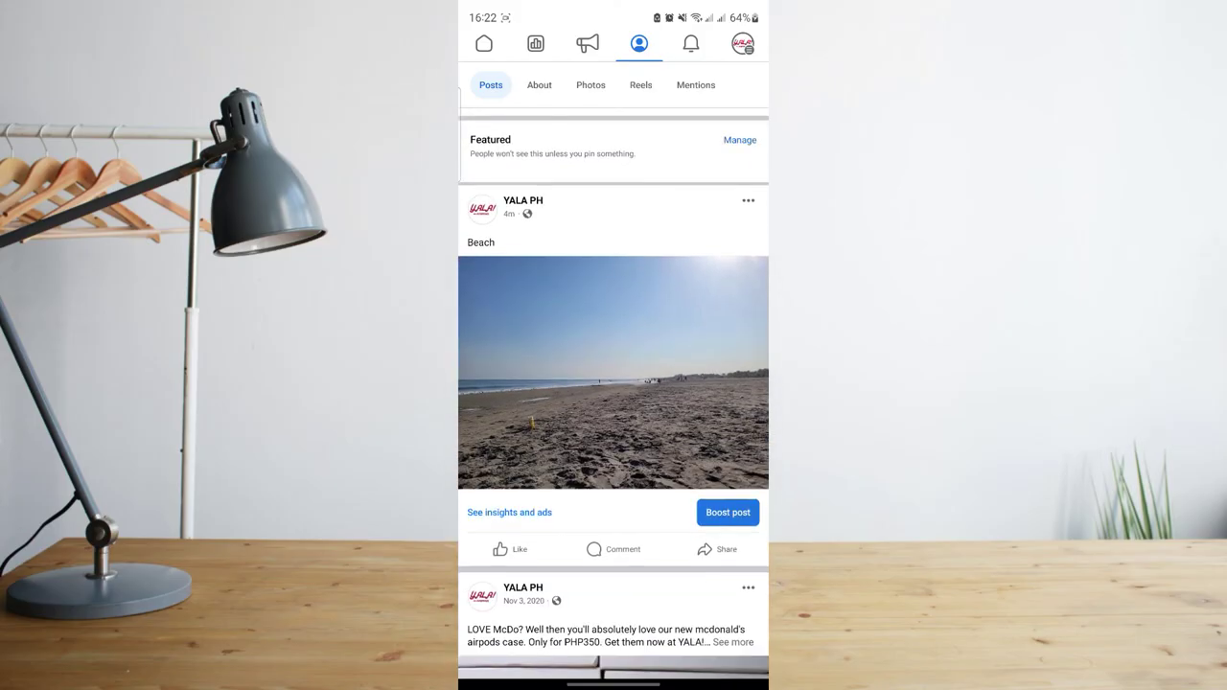
{"action": "scroll", "coordinate": [613, 398], "scroll_direction": "down", "scroll_amount": 1}
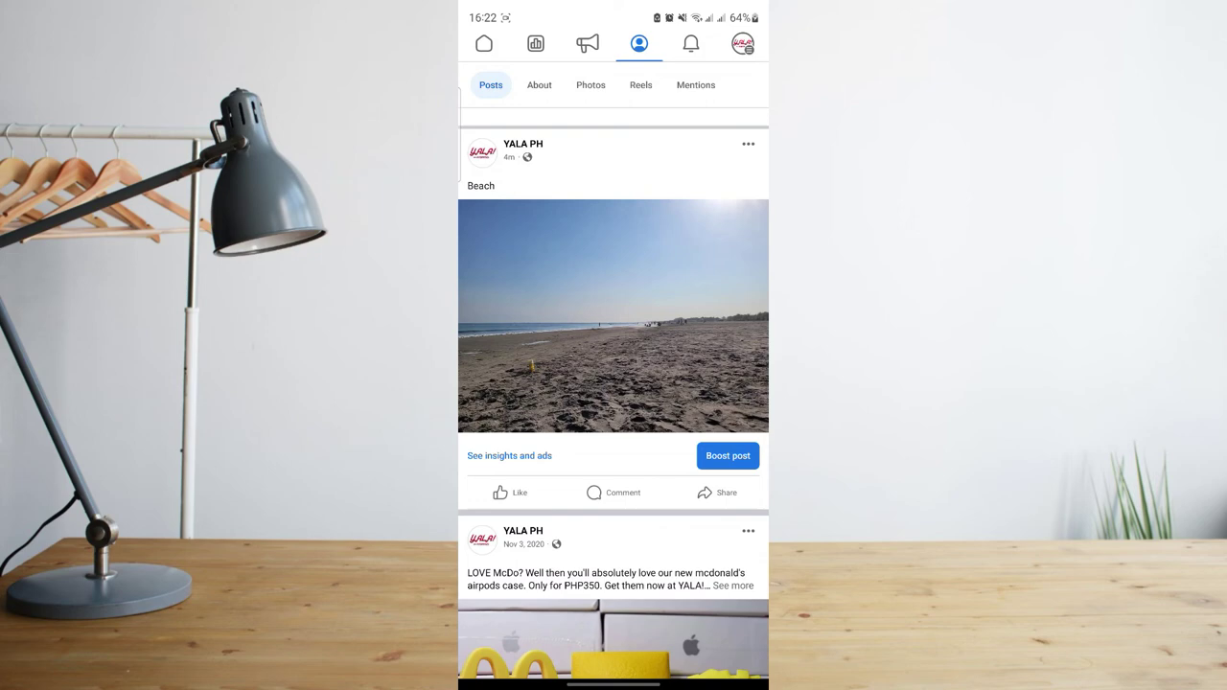
{"action": "left_click", "coordinate": [754, 274]}
{"action": "left_click", "coordinate": [635, 269]}
- Swipe up to close Facebook and return to the Android home screen
{"action": "left_click_drag", "start_coordinate": [640, 667], "coordinate": [632, 431]}
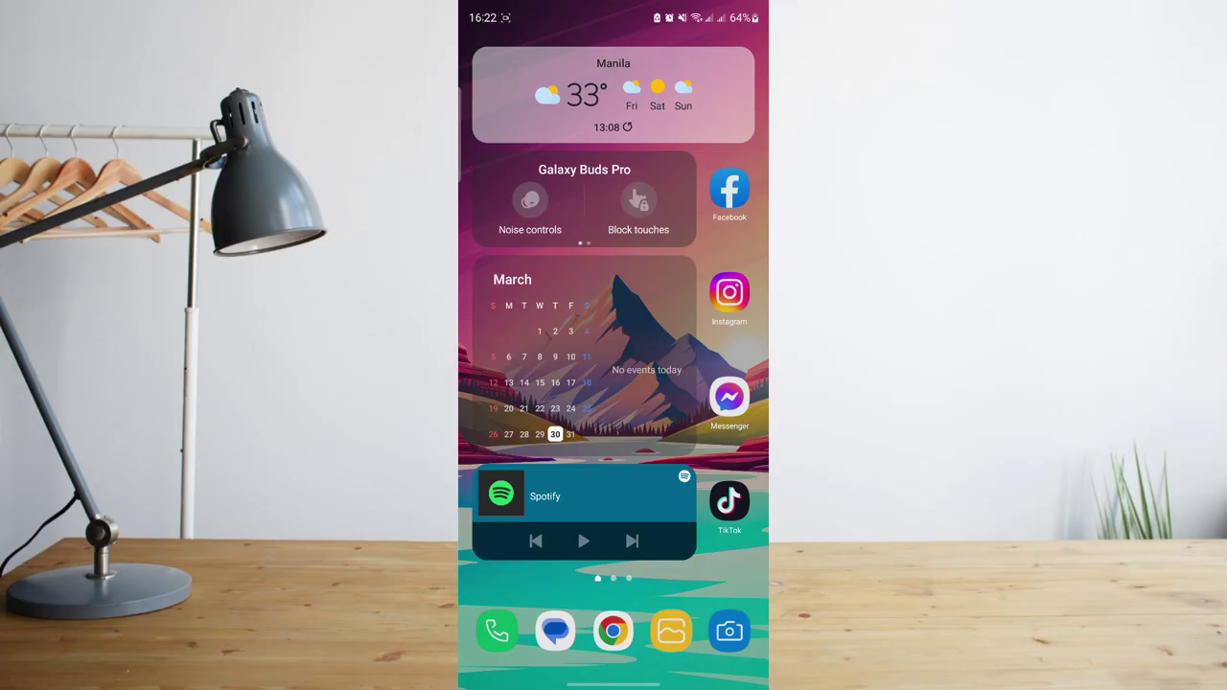